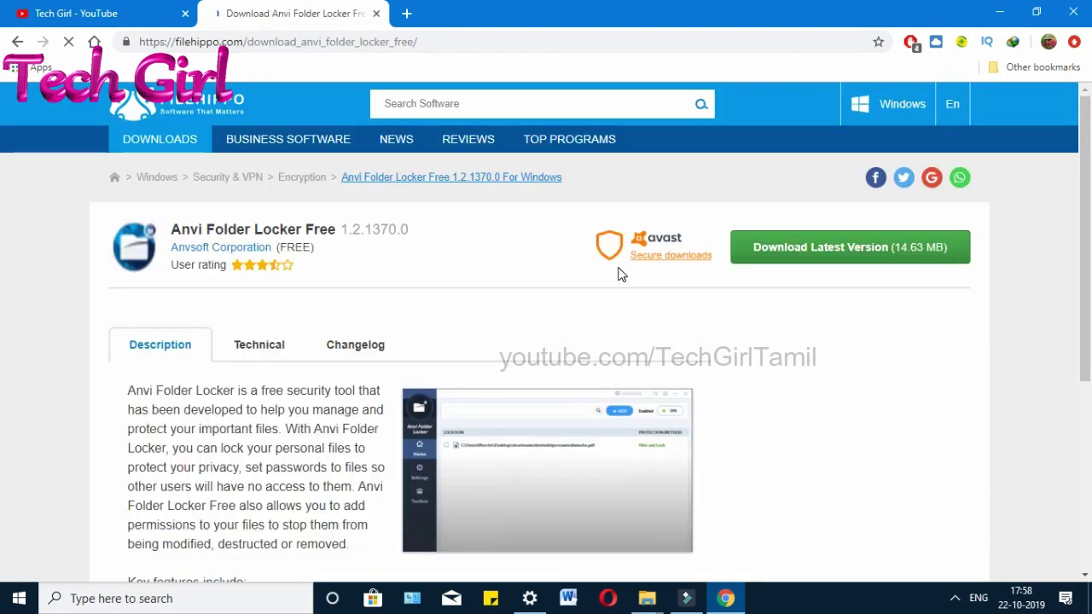
Step: Start the Anvi Folder Locker Free download from FileHippo, declining the Opera offer
{"action": "left_click", "coordinate": [787, 250]}
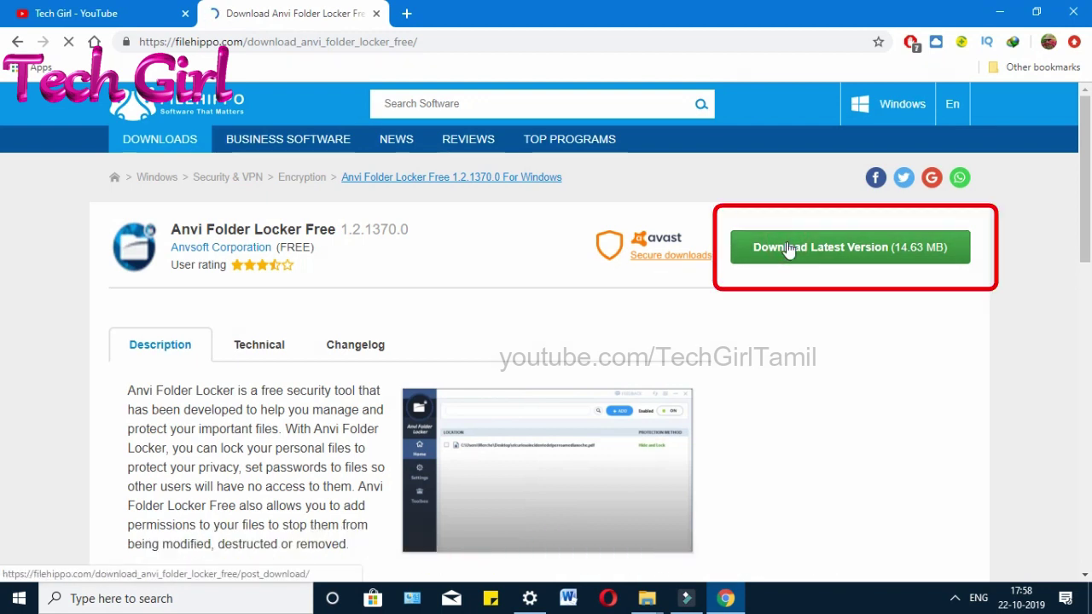
{"action": "left_click", "coordinate": [788, 249]}
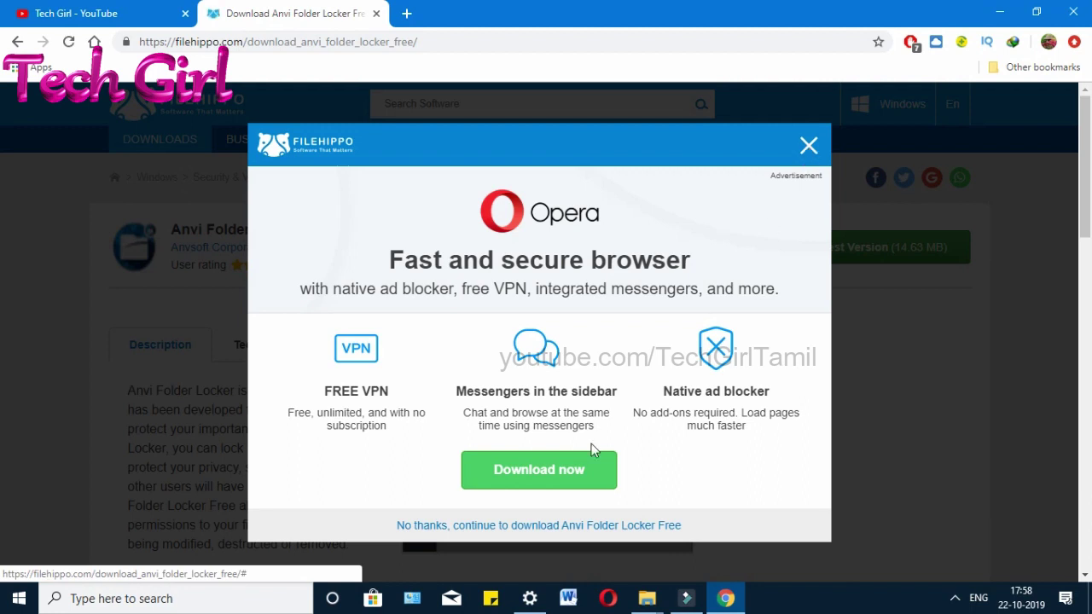
{"action": "left_click", "coordinate": [518, 526]}
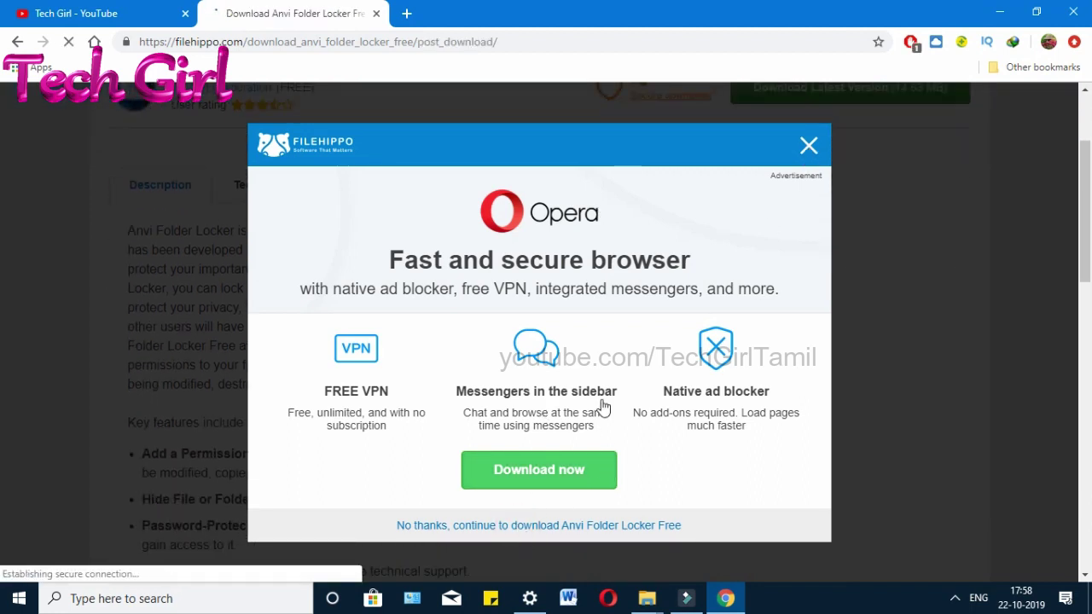
{"action": "scroll", "coordinate": [450, 307], "scroll_direction": "down", "scroll_amount": 1}
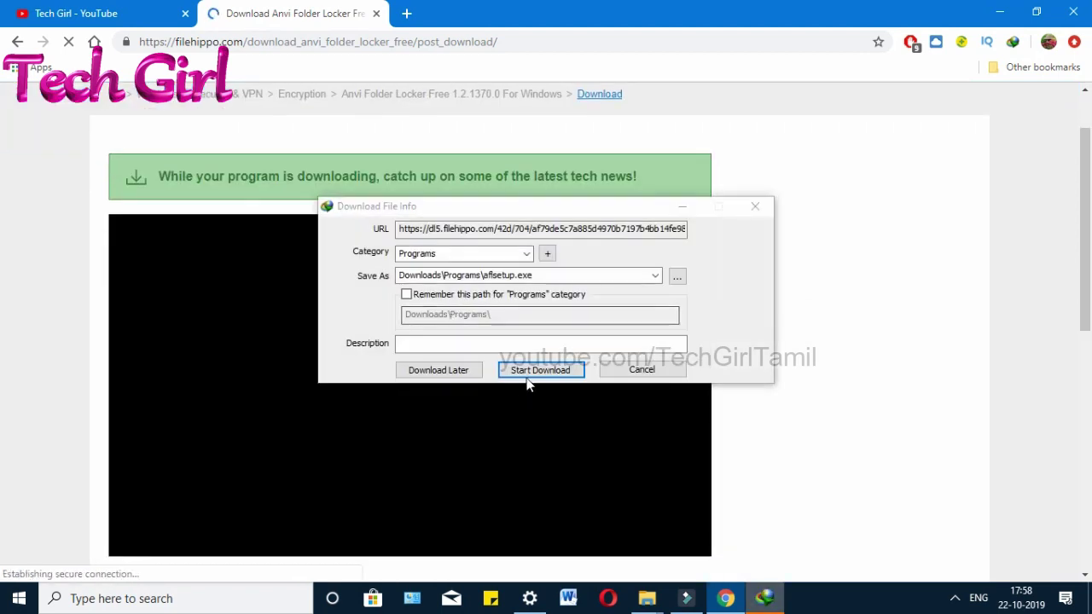
Step: Download afsetup.exe with IDM and open its containing folder
{"action": "left_click", "coordinate": [525, 371]}
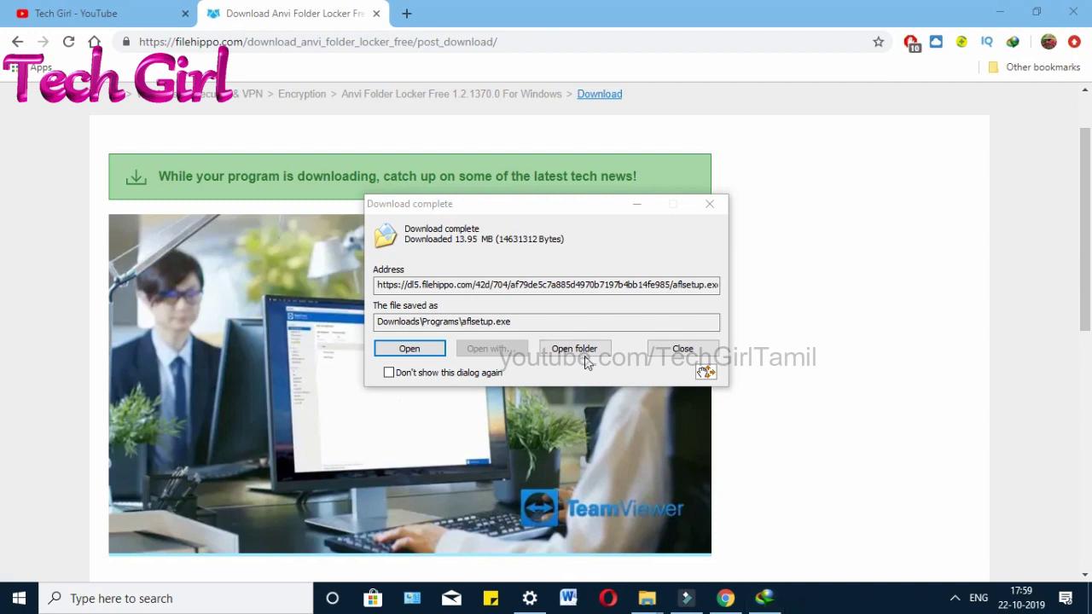
{"action": "left_click", "coordinate": [584, 355]}
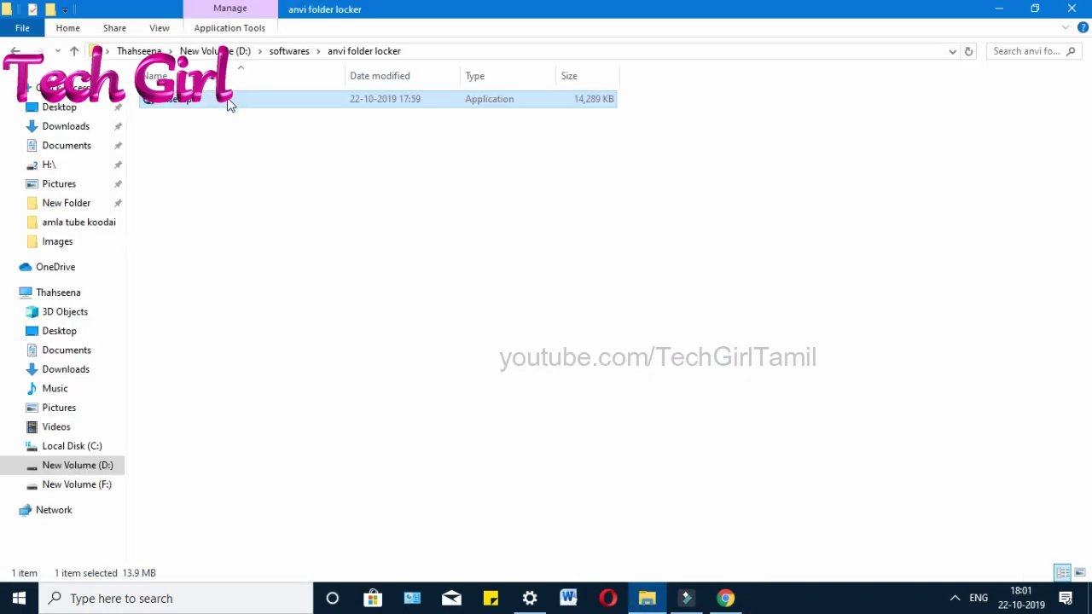
Step: Run aflsetup as administrator and install into the default Program Files folder
{"action": "double_click", "coordinate": [227, 99]}
{"action": "right_click", "coordinate": [227, 99]}
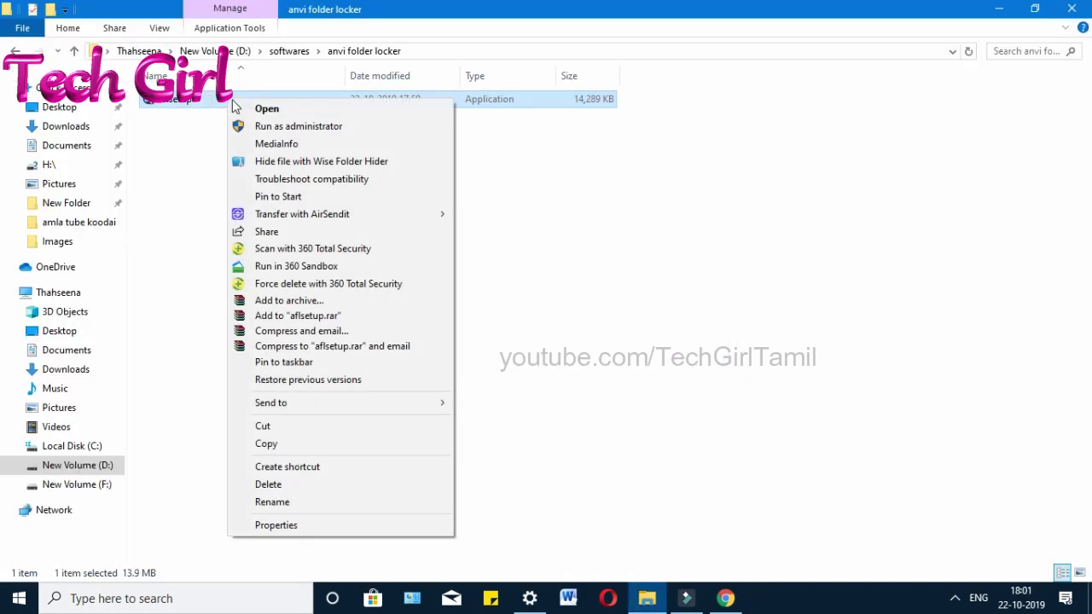
{"action": "left_click", "coordinate": [257, 124]}
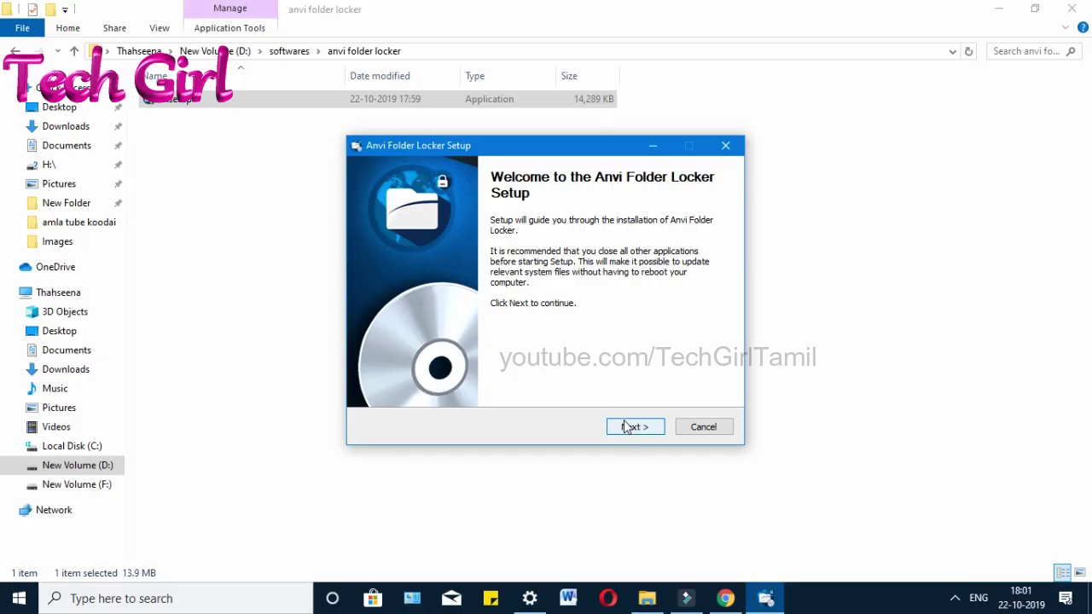
{"action": "left_click", "coordinate": [627, 426]}
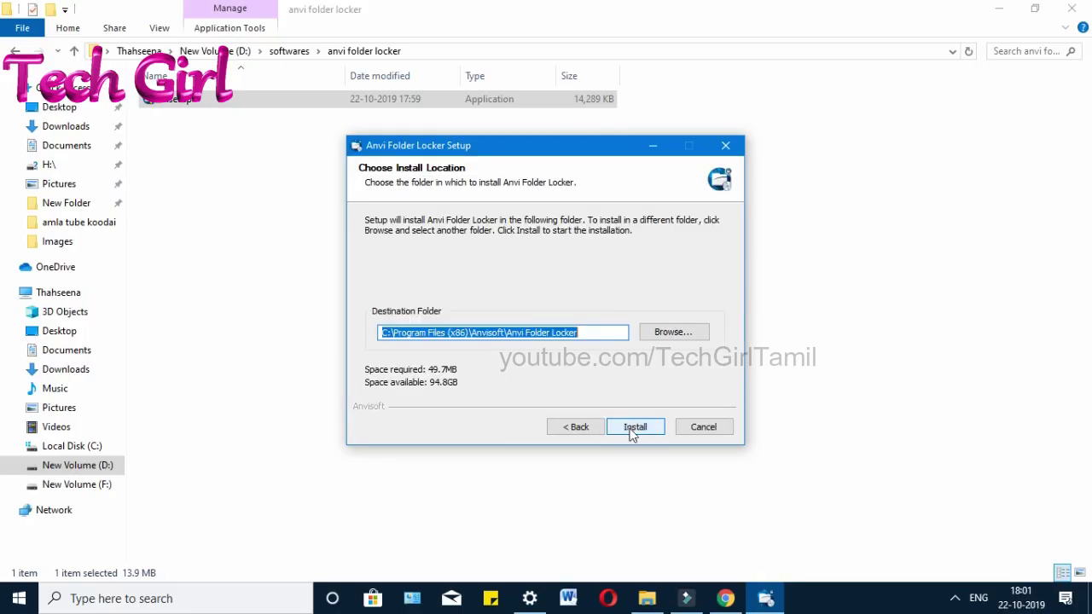
{"action": "left_click", "coordinate": [633, 434]}
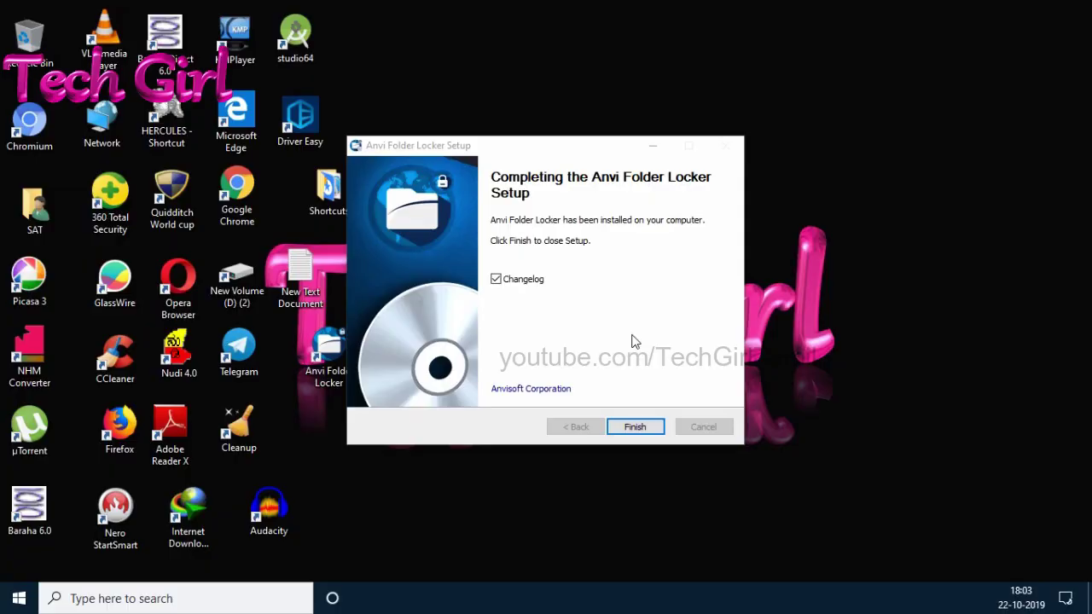
Step: Finish setup, close the changelog, and launch Anvi Folder Locker from the desktop
{"action": "left_click", "coordinate": [636, 428]}
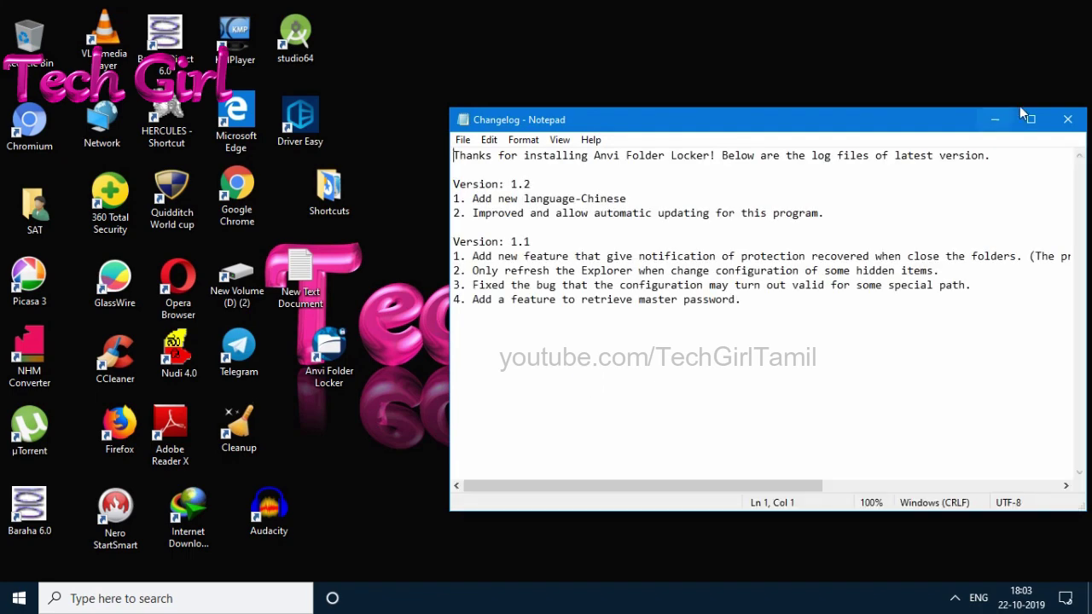
{"action": "left_click", "coordinate": [1068, 122]}
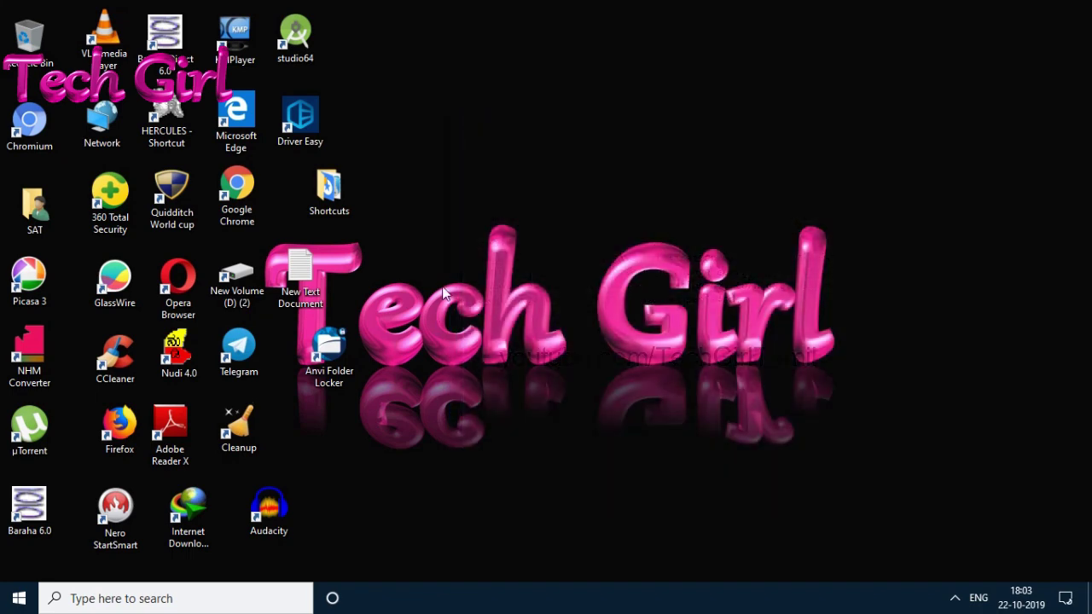
{"action": "double_click", "coordinate": [325, 366]}
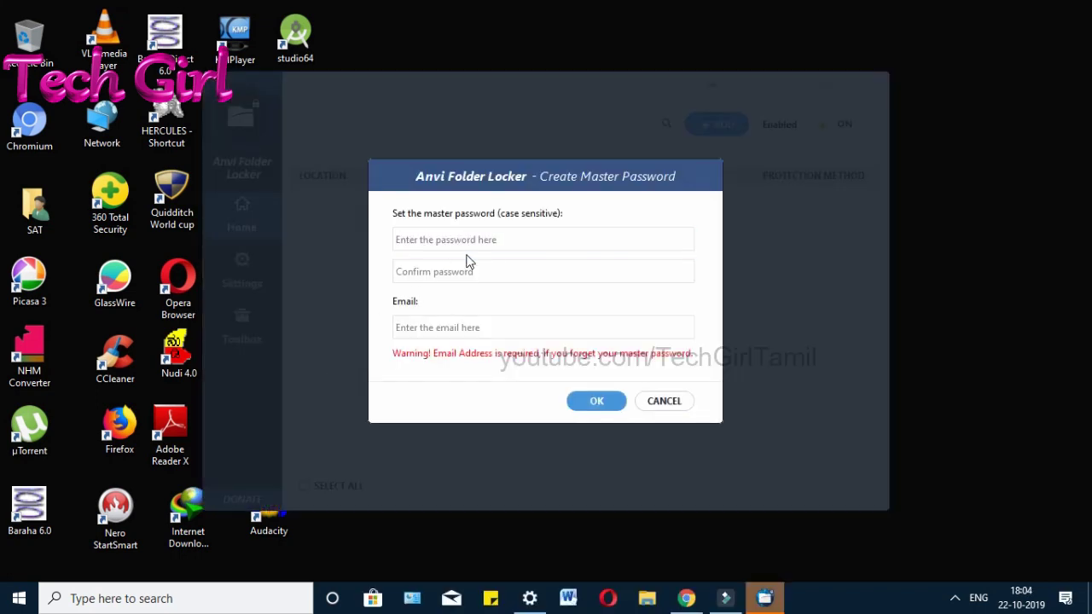
Step: Enter and confirm a master password, add a recovery e-mail address, and save
{"action": "left_click", "coordinate": [486, 240]}
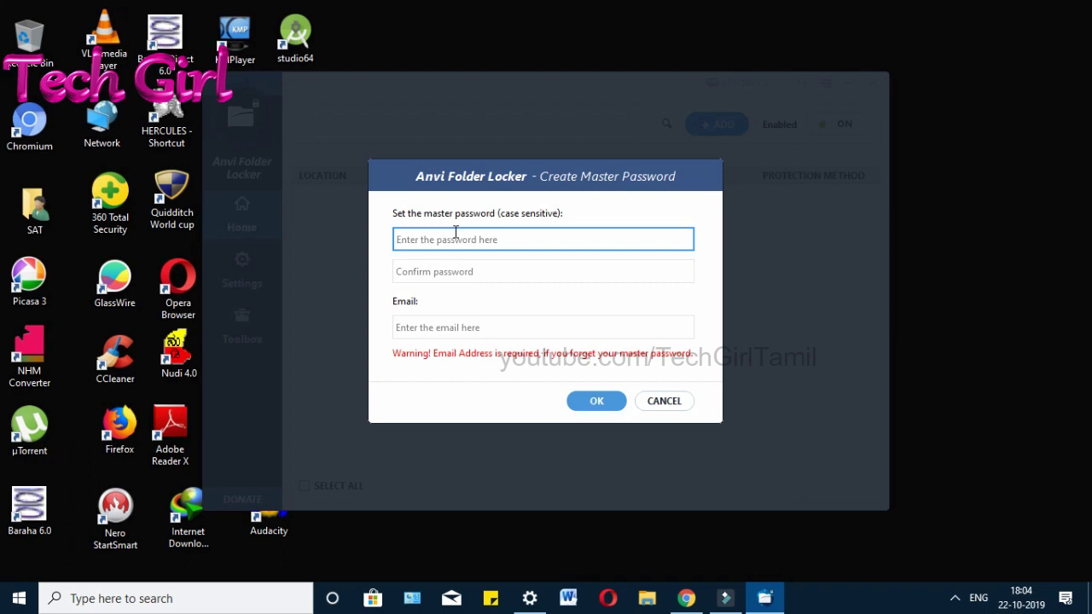
{"action": "type", "text": "1"}
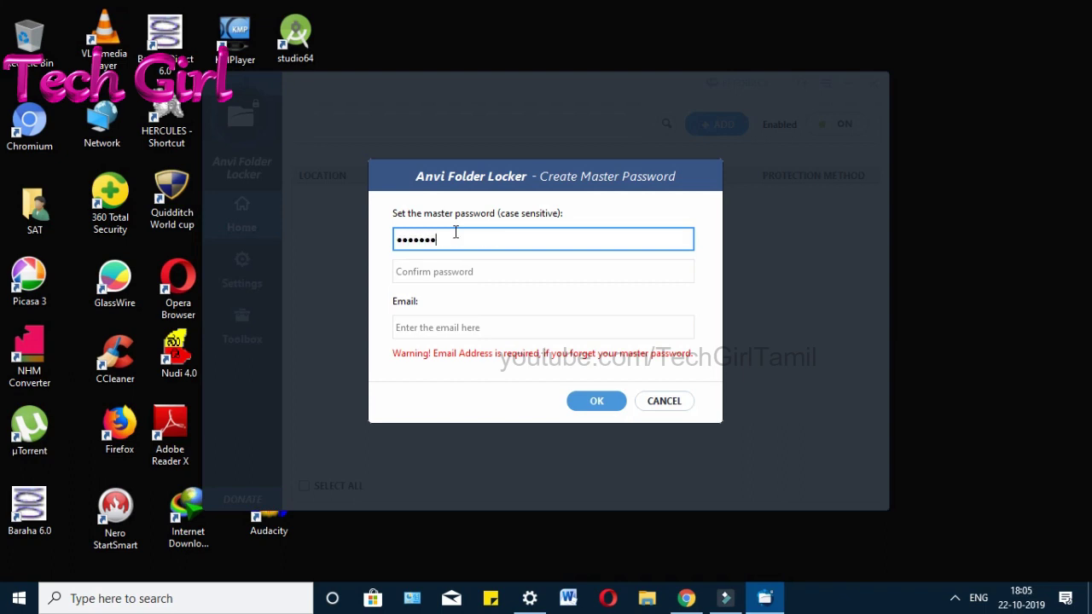
{"action": "key", "text": "Tab"}
{"action": "type", "text": "1"}
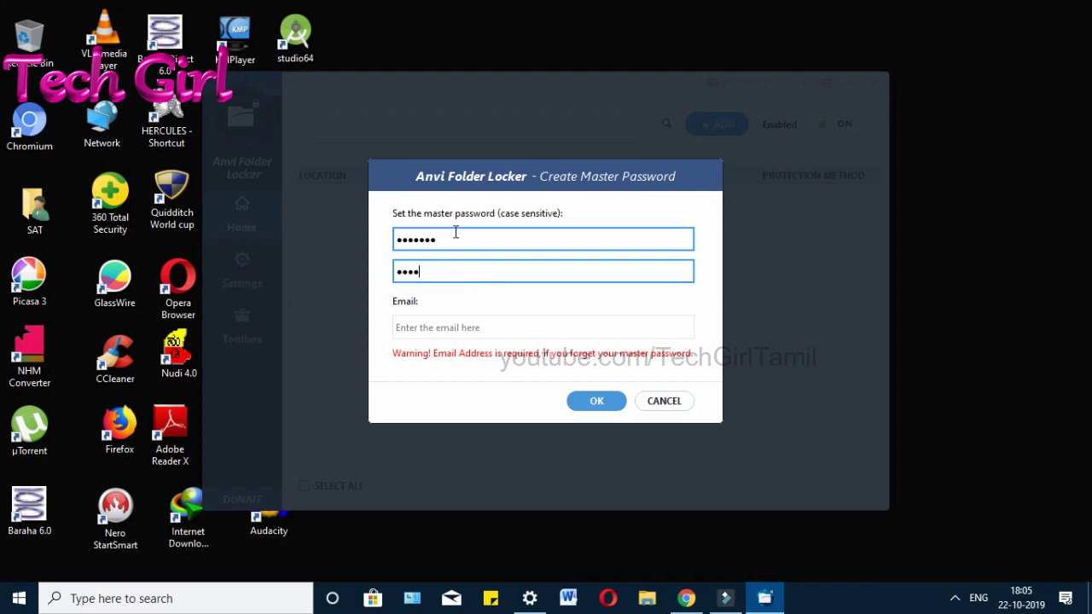
{"action": "key", "text": "Tab"}
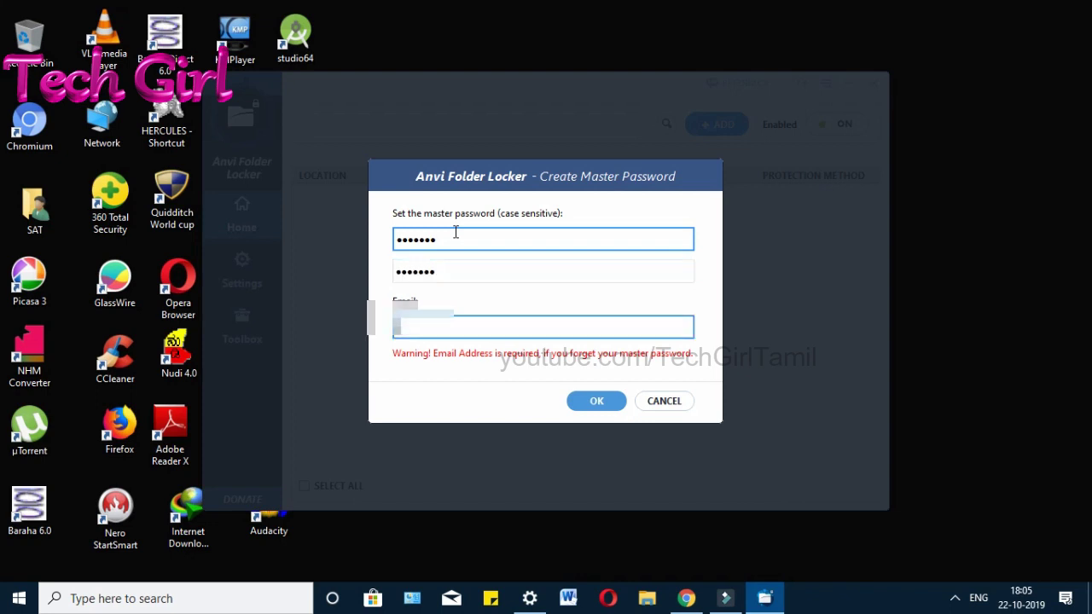
{"action": "type", "text": "girlt"}
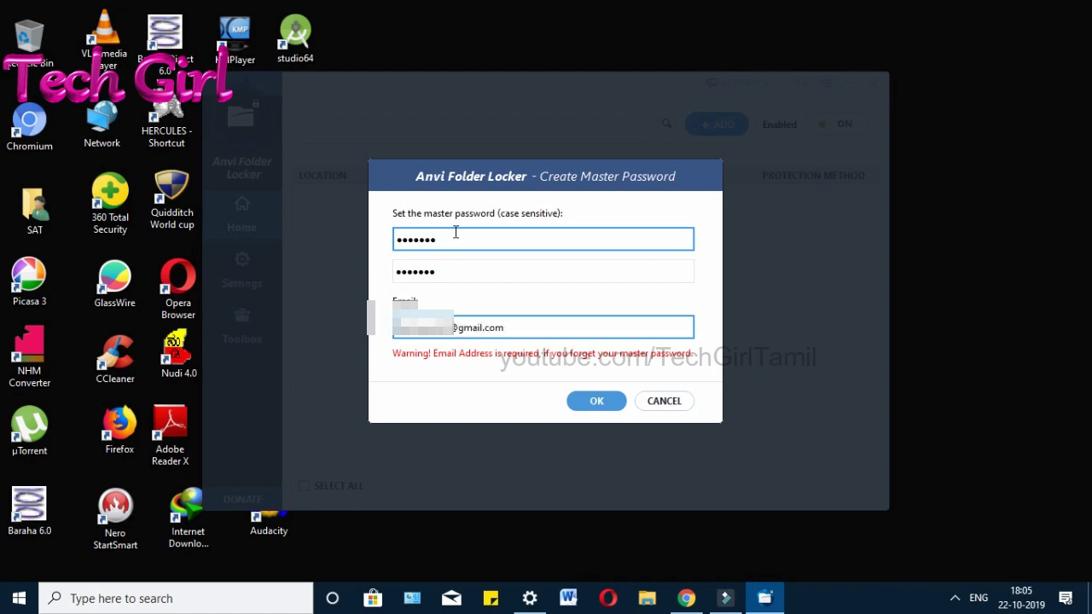
{"action": "left_click", "coordinate": [581, 405]}
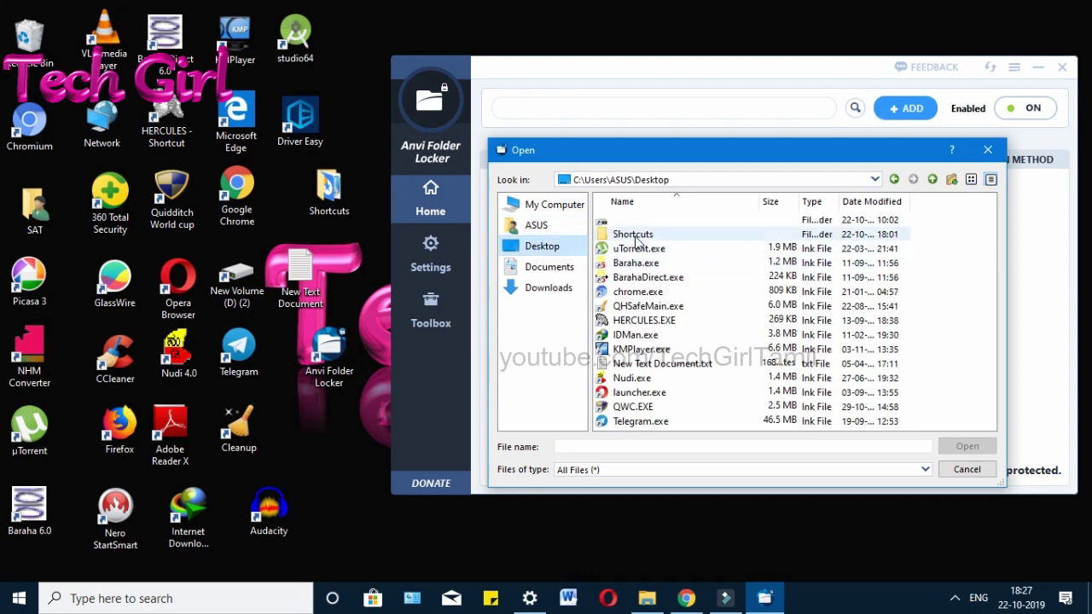
Step: Add the Desktop's Shortcuts folder to the protected list
{"action": "left_click", "coordinate": [635, 237]}
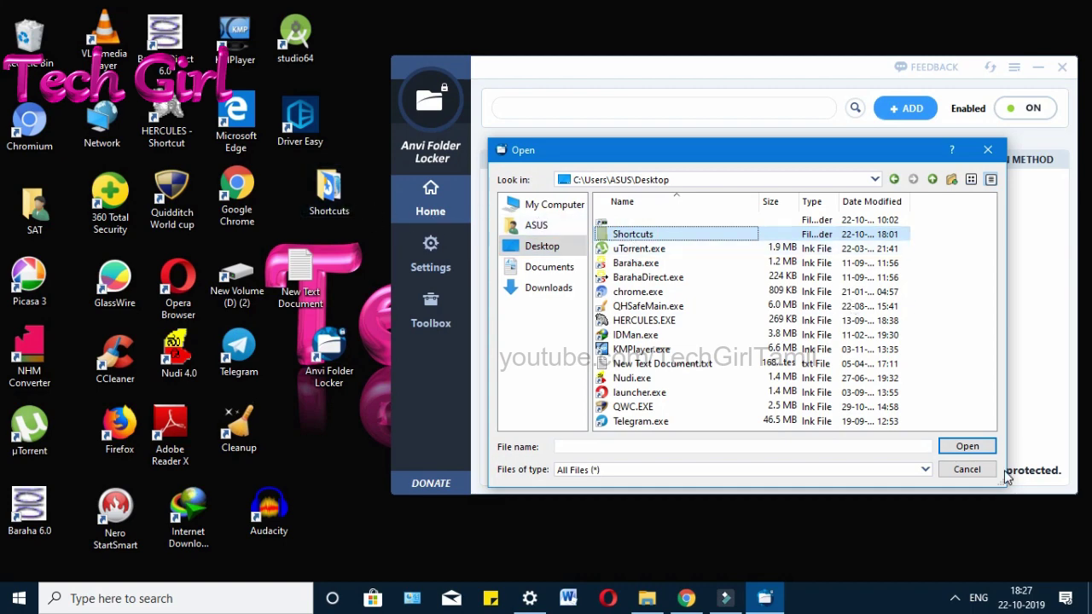
{"action": "left_click", "coordinate": [968, 447]}
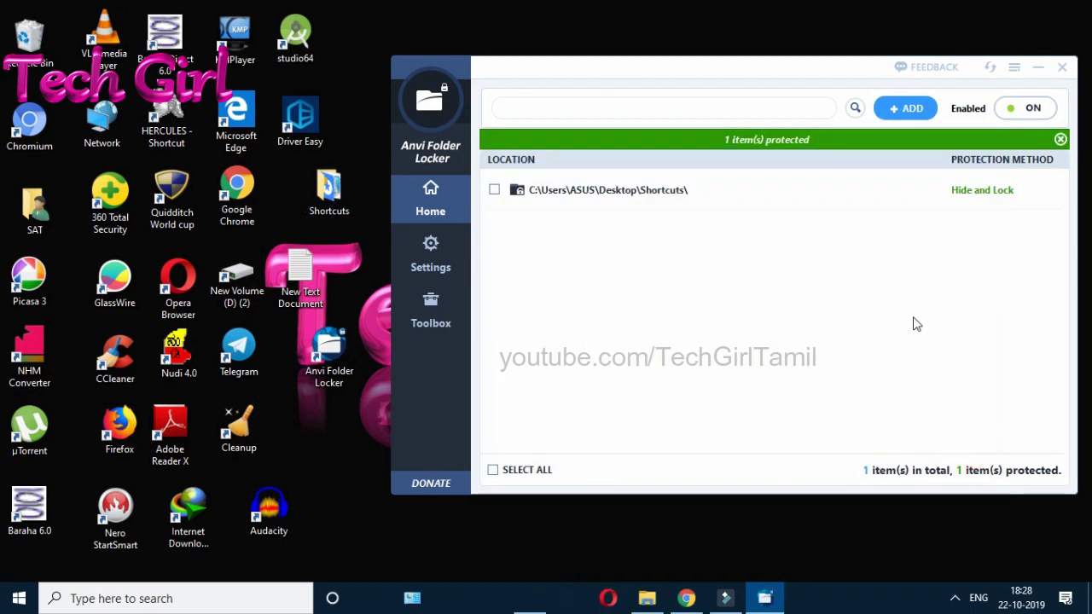
Step: Briefly set Shortcuts to Unprotected, then change its protection method to Hide
{"action": "mouse_move", "coordinate": [990, 195]}
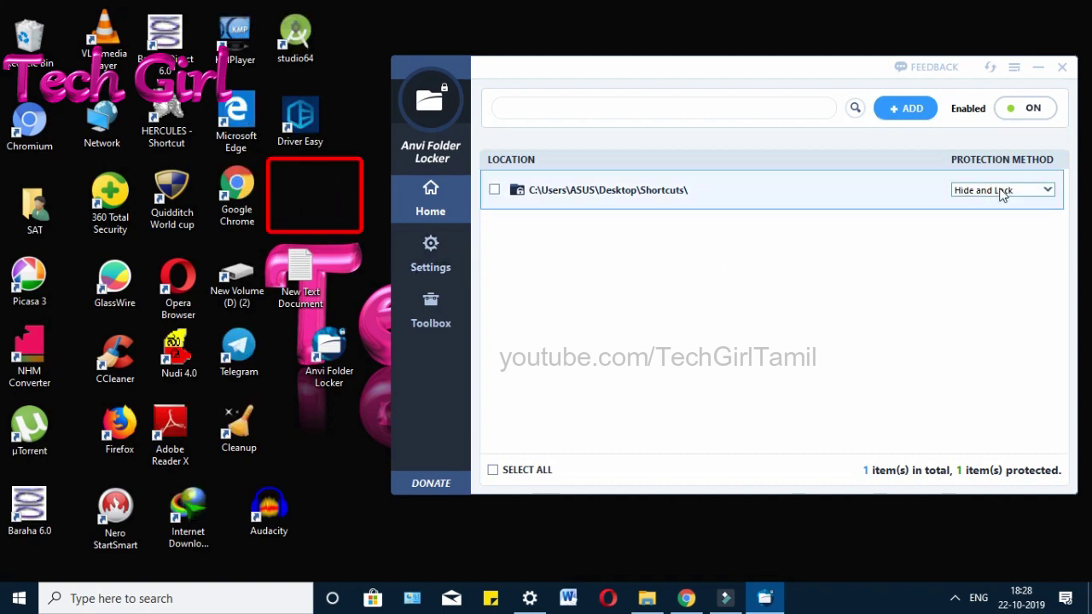
{"action": "left_click", "coordinate": [1004, 192]}
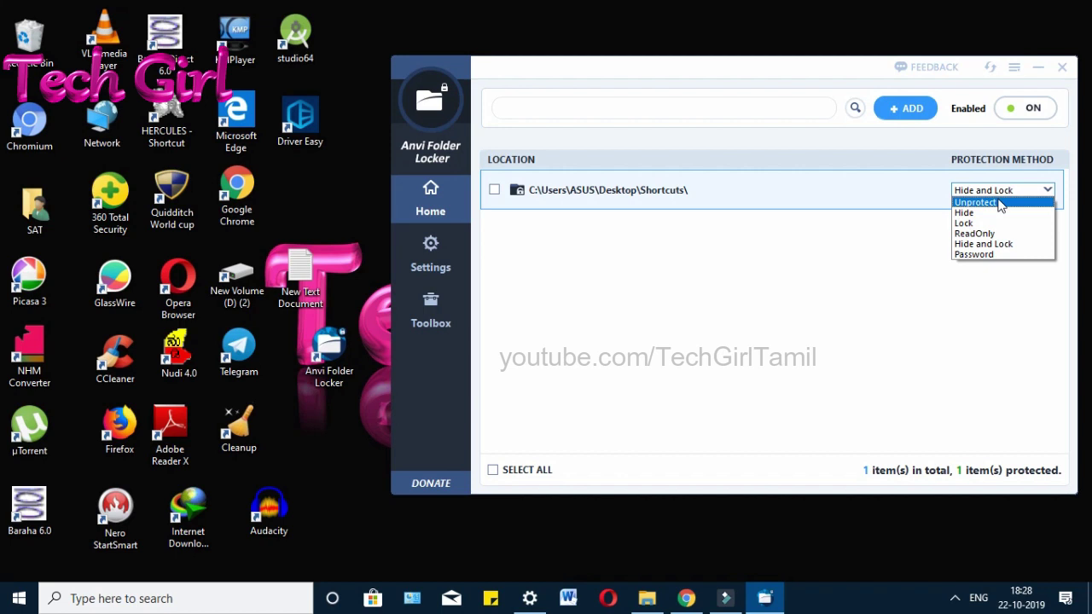
{"action": "left_click", "coordinate": [1001, 203]}
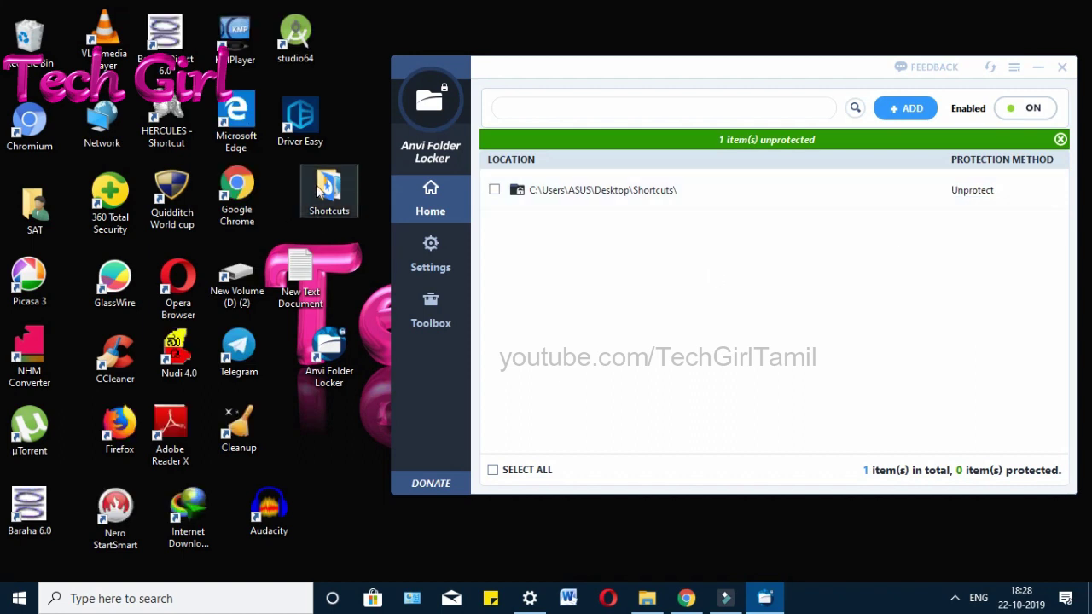
{"action": "left_click", "coordinate": [990, 193]}
{"action": "left_click", "coordinate": [989, 190]}
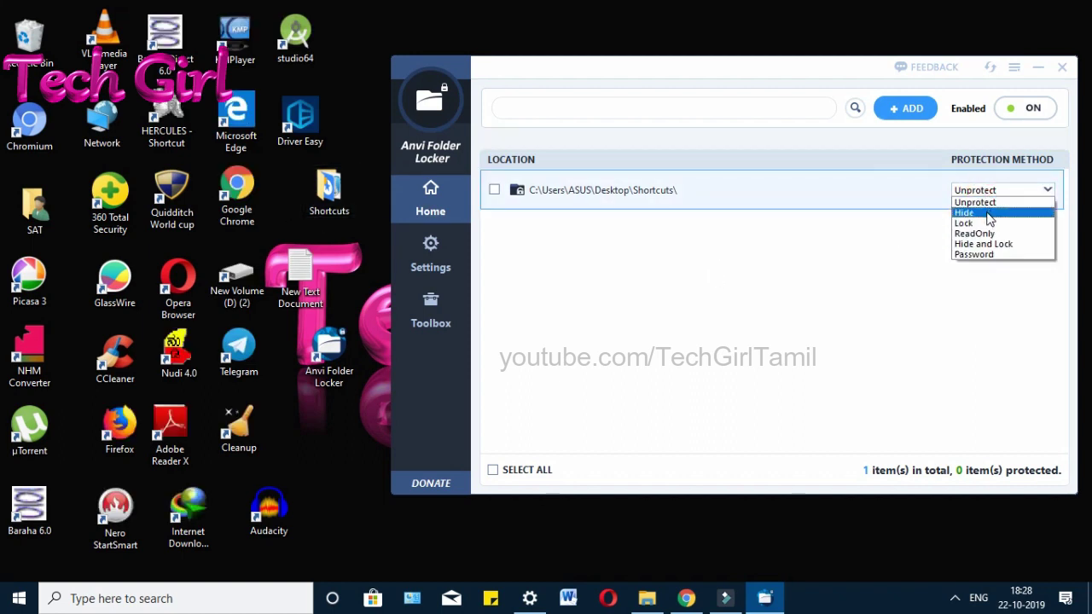
{"action": "left_click", "coordinate": [989, 213]}
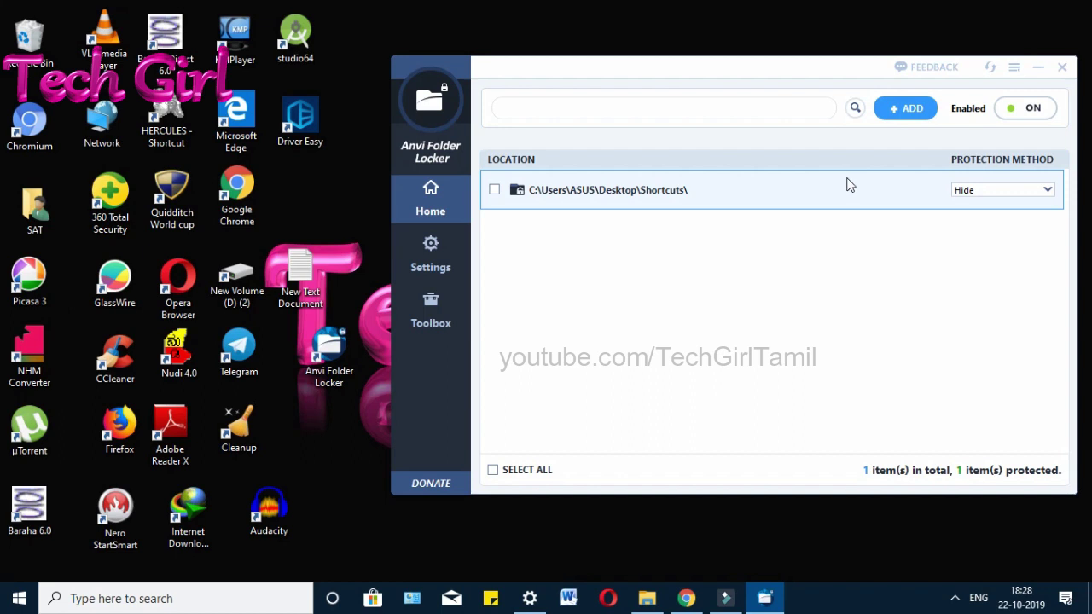
{"action": "left_click", "coordinate": [977, 192]}
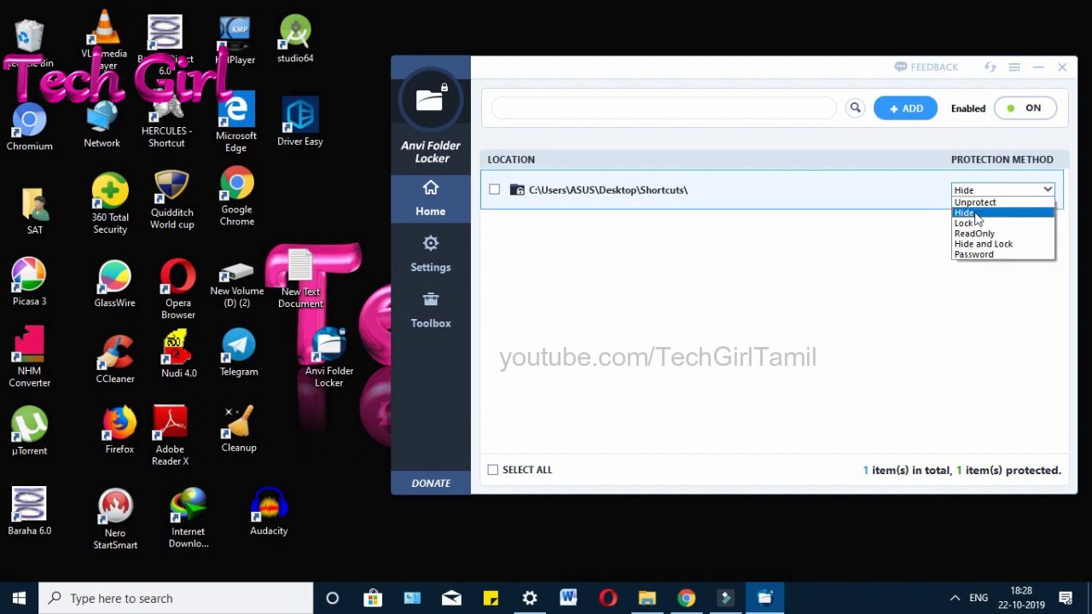
Step: Set Shortcuts to Lock and confirm the folder refuses to open
{"action": "left_click", "coordinate": [977, 223]}
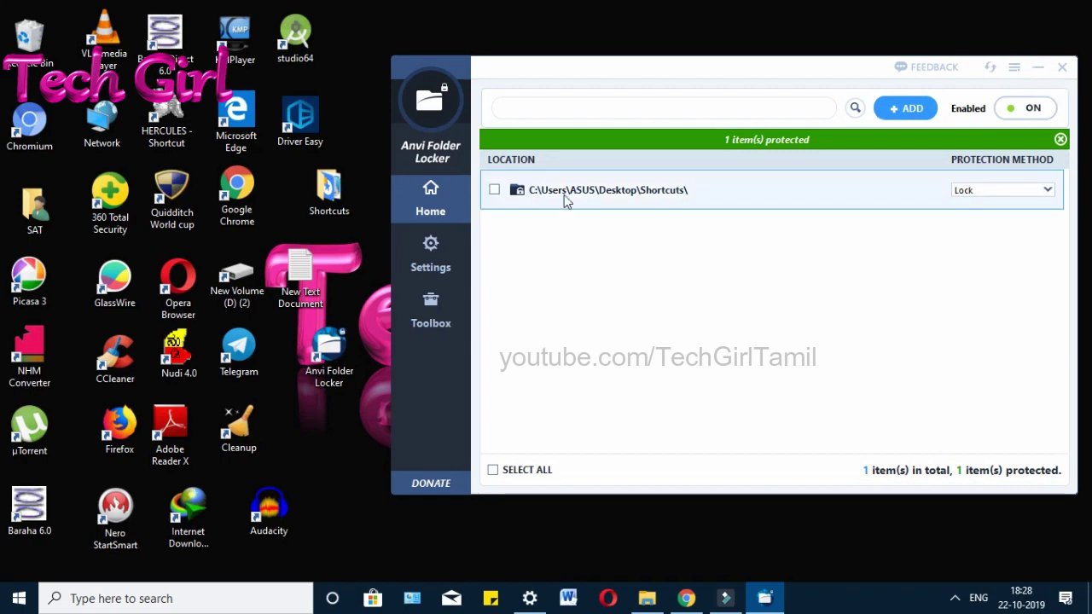
{"action": "left_click", "coordinate": [1032, 70]}
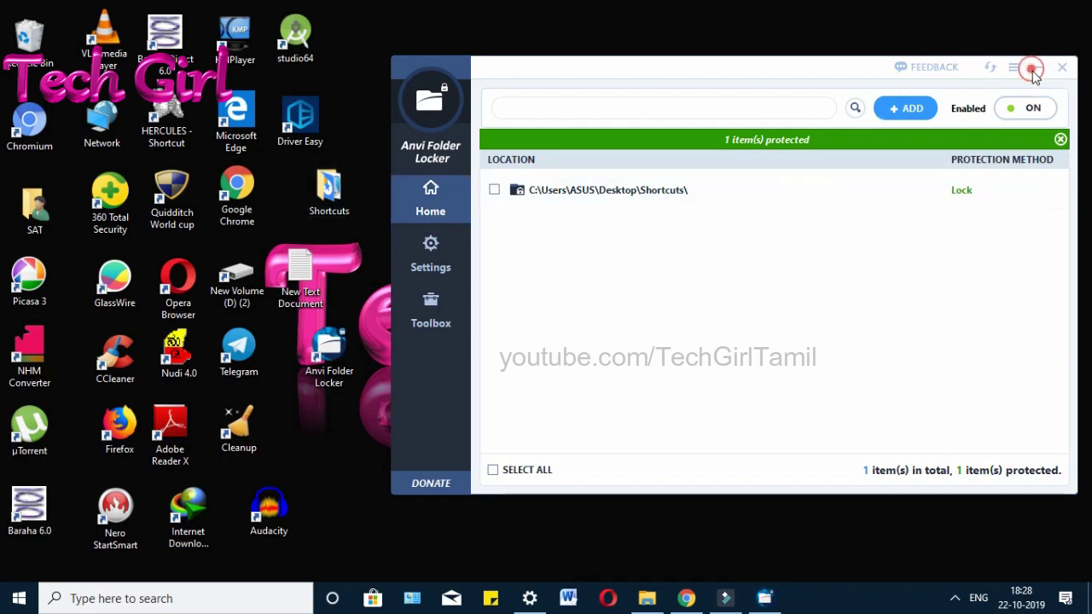
{"action": "double_click", "coordinate": [341, 209]}
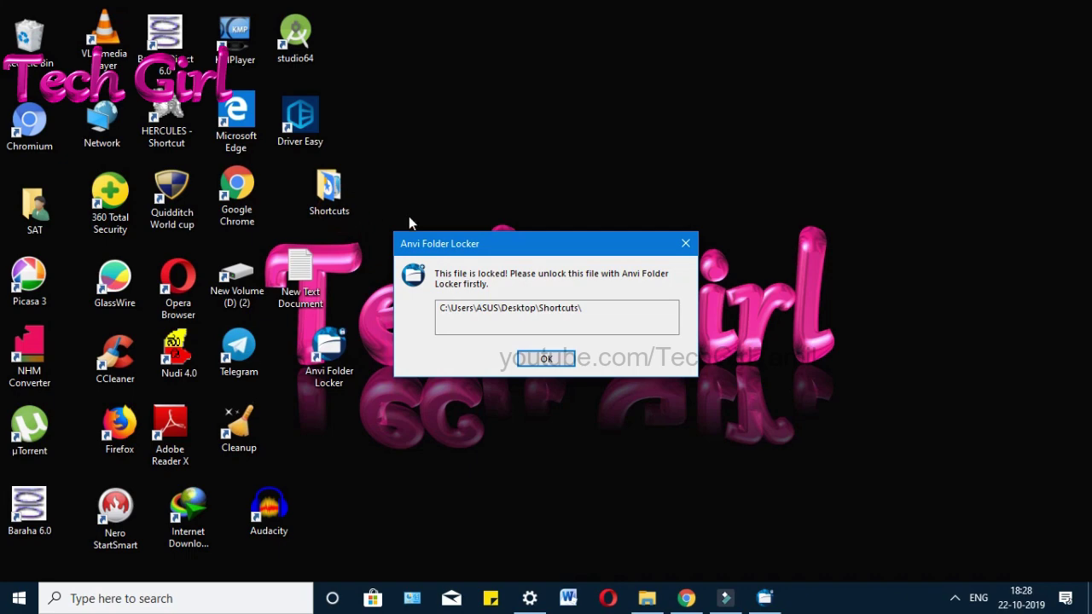
{"action": "left_click", "coordinate": [529, 367]}
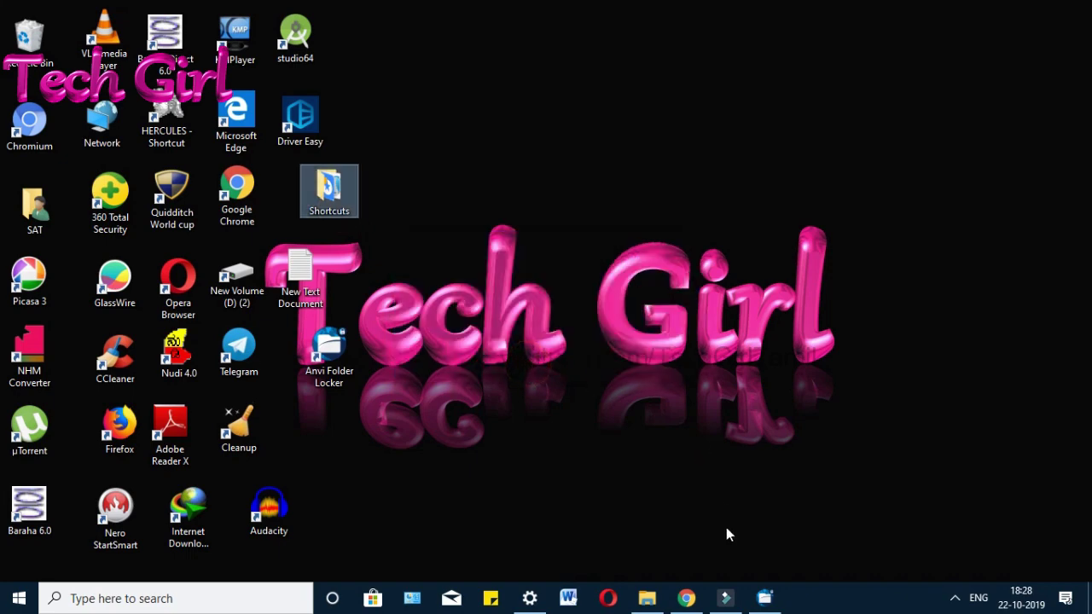
{"action": "left_click", "coordinate": [764, 598]}
Step: Change the Shortcuts folder's protection to ReadOnly and minimize the app
{"action": "left_click", "coordinate": [984, 190]}
{"action": "left_click", "coordinate": [987, 190]}
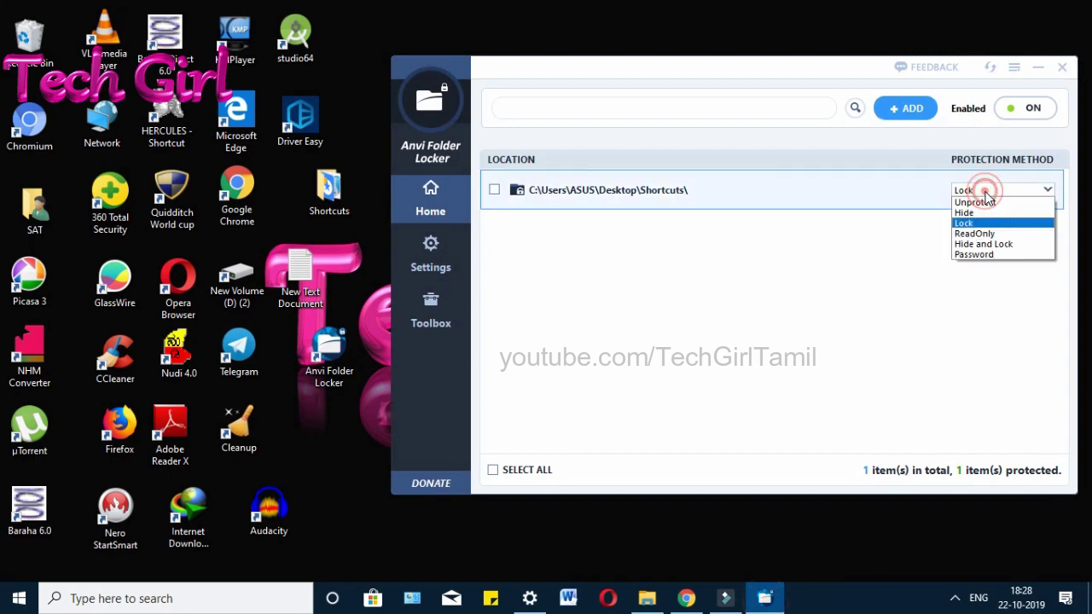
{"action": "left_click", "coordinate": [983, 234]}
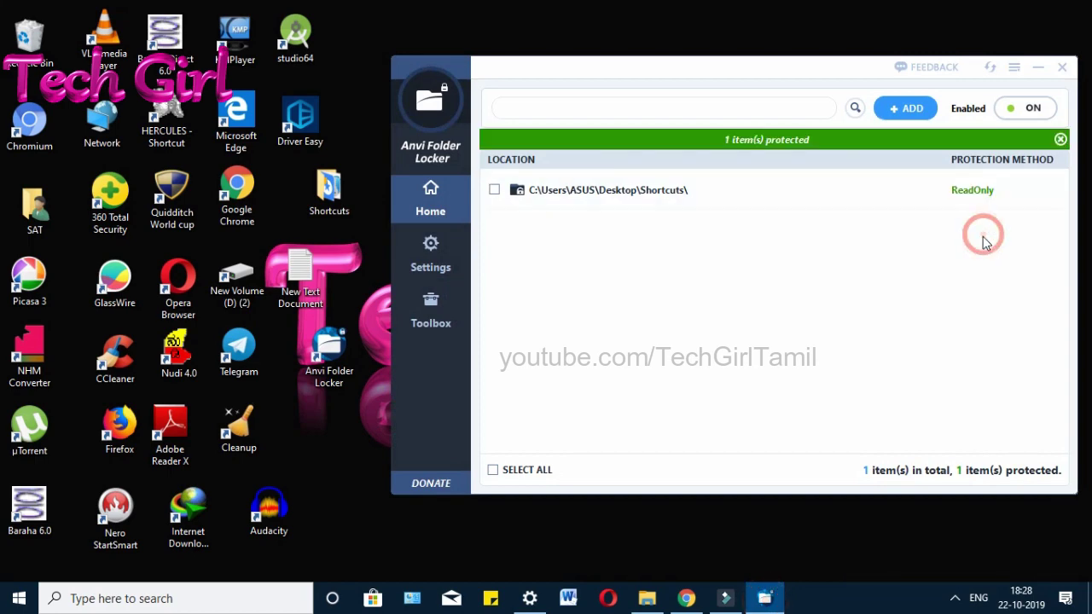
{"action": "left_click", "coordinate": [1040, 75]}
Step: Try deleting the Driver Easy shortcut from Shortcuts, cancel when refused, and close Explorer
{"action": "double_click", "coordinate": [321, 211]}
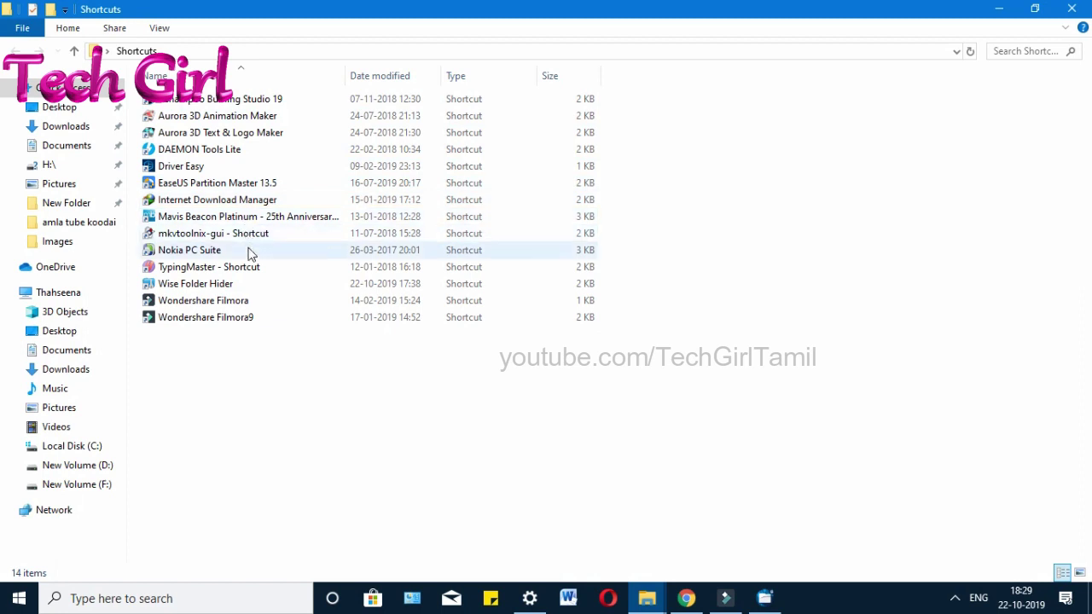
{"action": "left_click", "coordinate": [238, 172]}
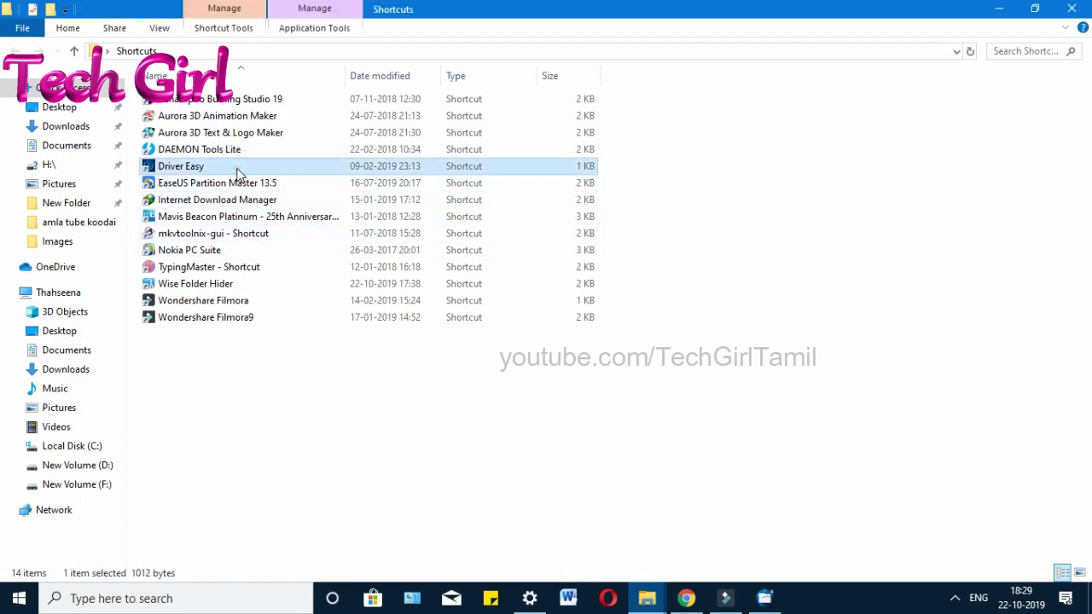
{"action": "key", "text": "Delete"}
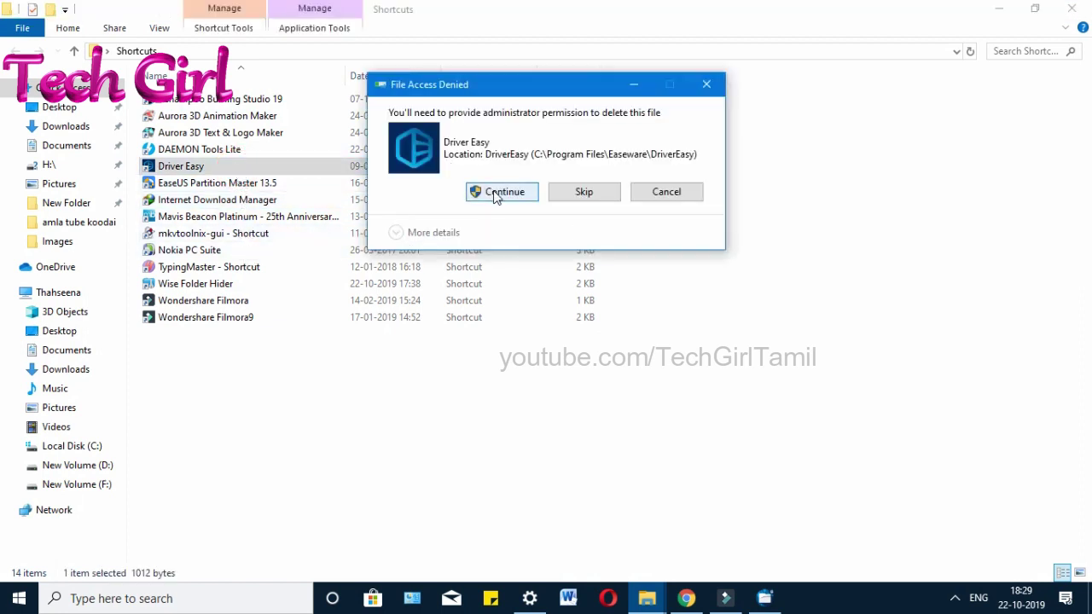
{"action": "left_click", "coordinate": [498, 193]}
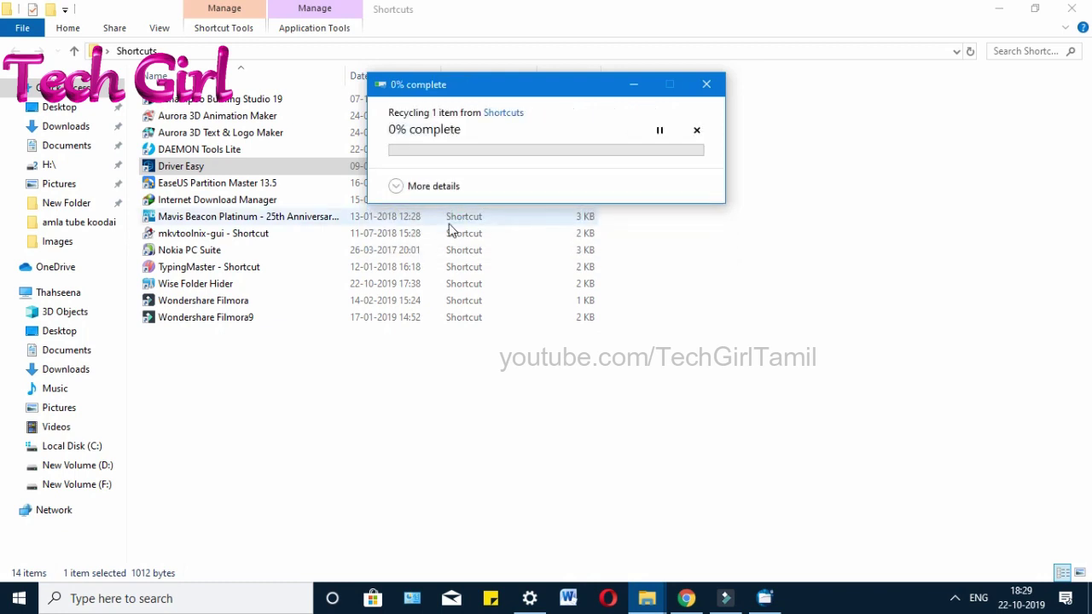
{"action": "left_click", "coordinate": [582, 236]}
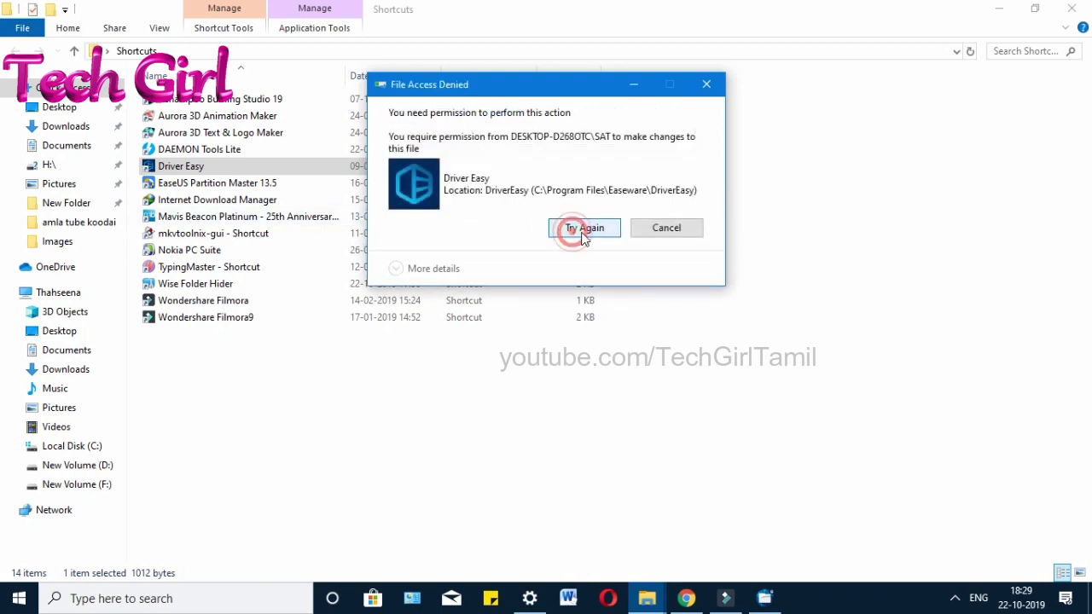
{"action": "left_click", "coordinate": [697, 229]}
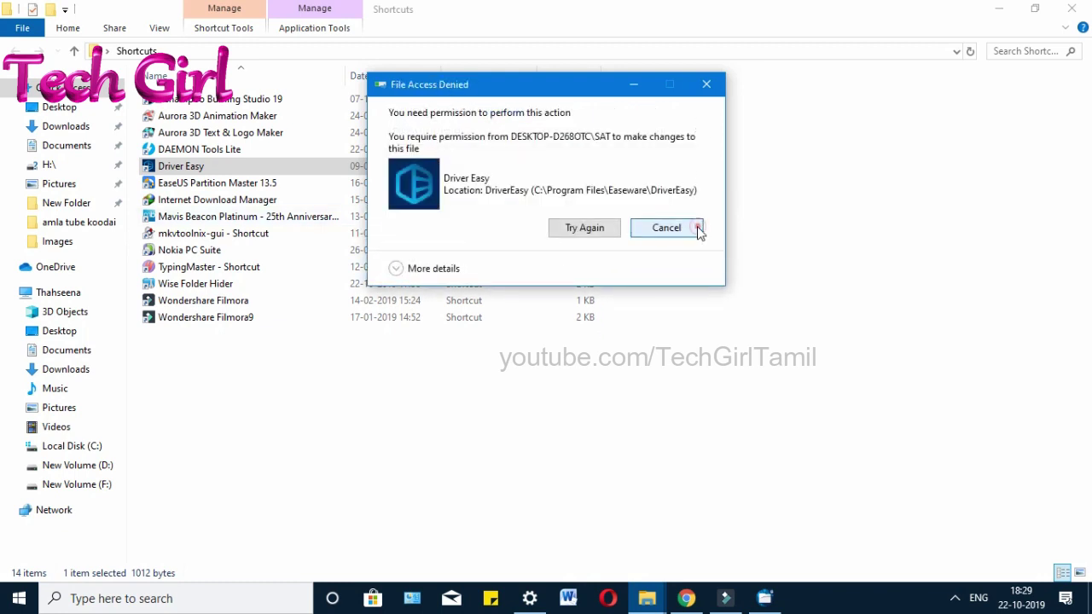
{"action": "left_click", "coordinate": [1071, 9]}
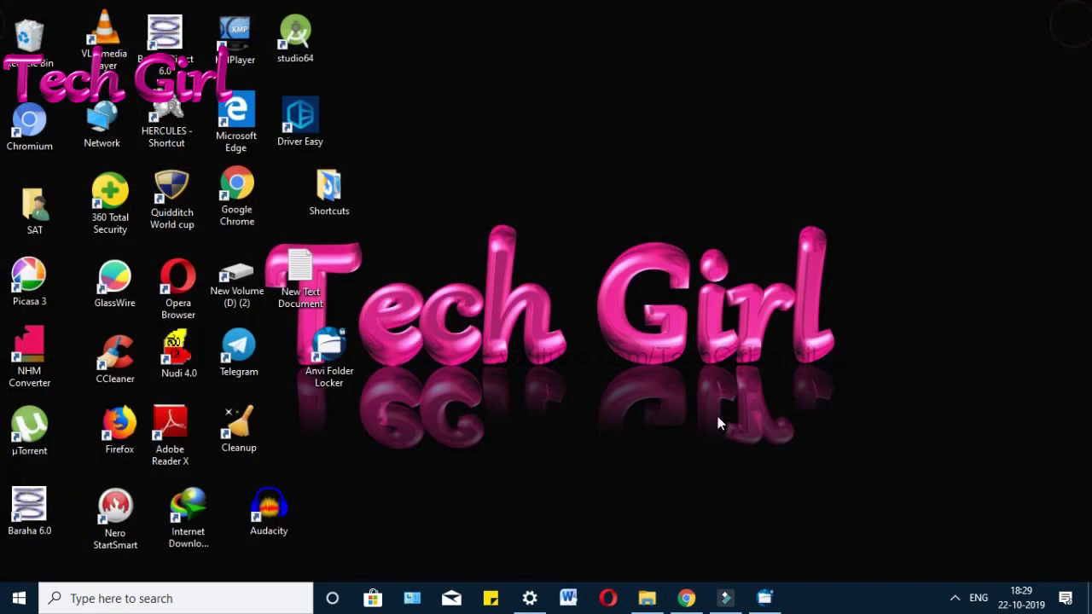
Step: Restore Anvi Folder Locker and choose Password as the Shortcuts protection method
{"action": "left_click", "coordinate": [763, 597]}
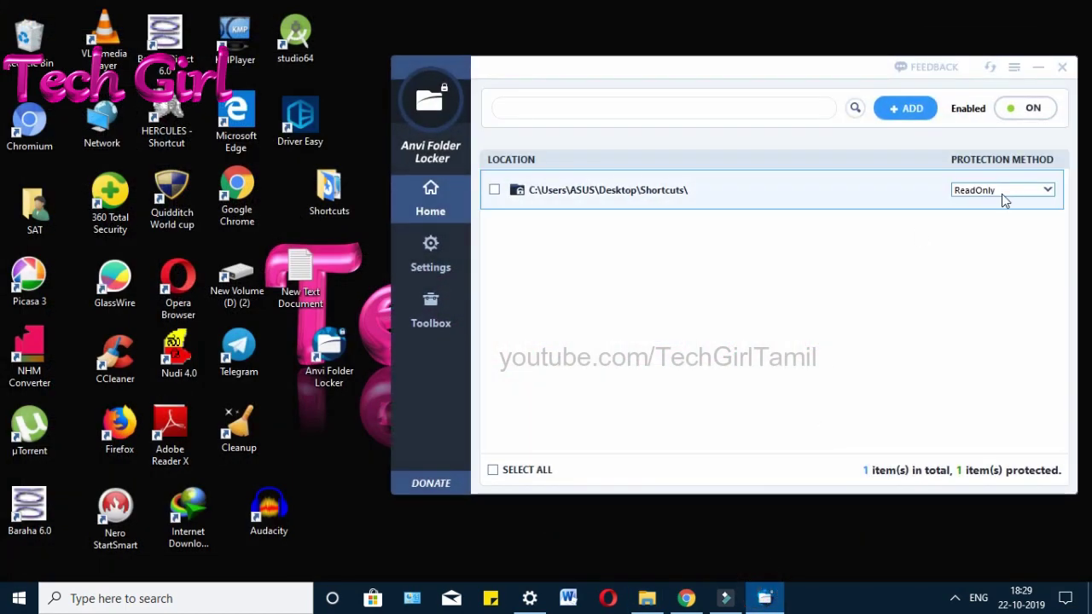
{"action": "left_click", "coordinate": [1001, 191]}
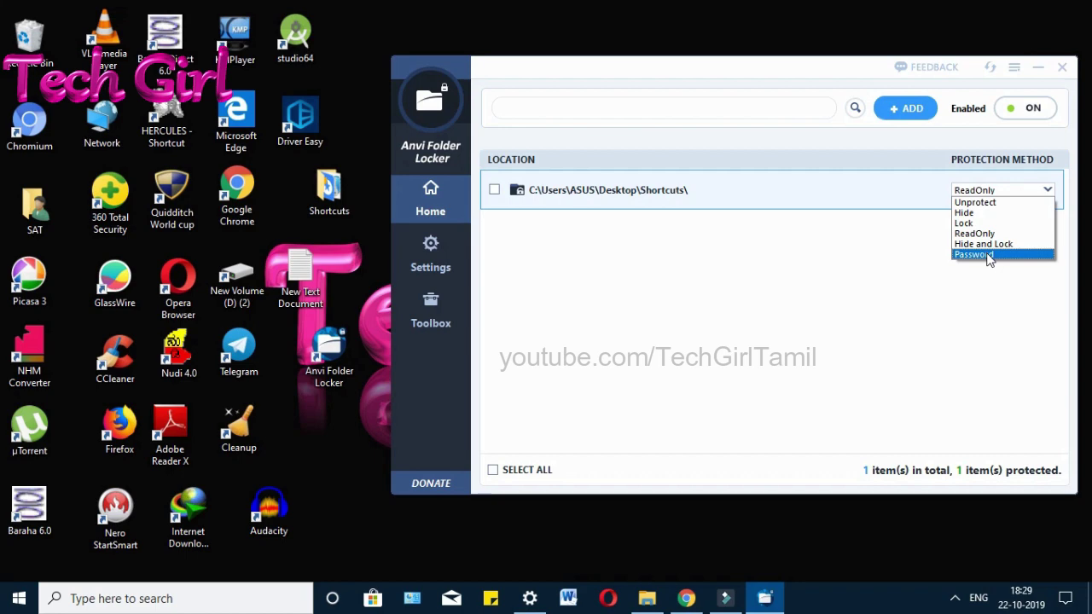
{"action": "left_click", "coordinate": [989, 255]}
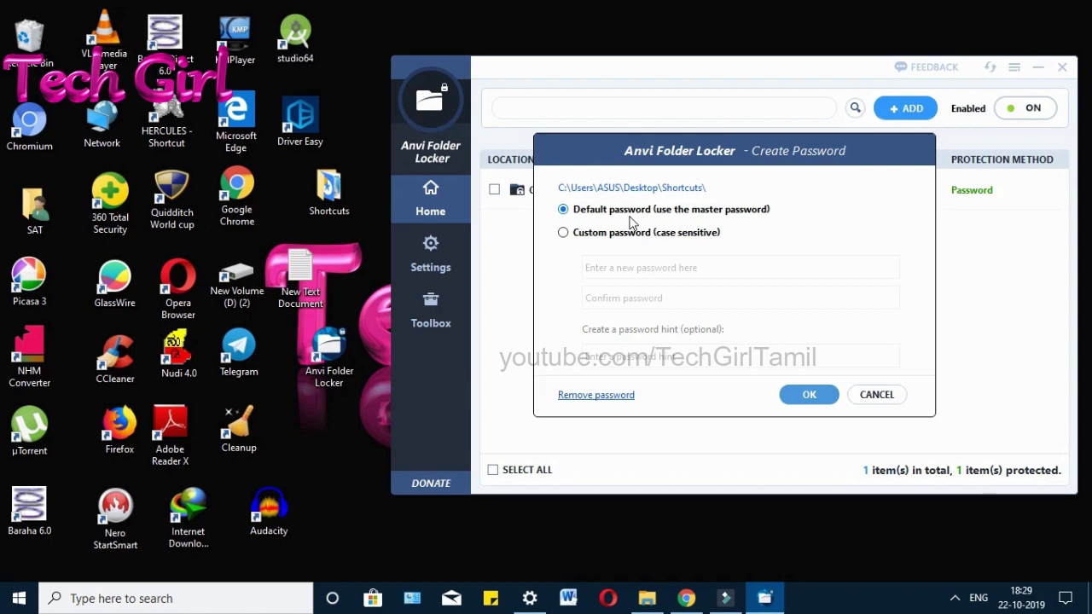
Step: Set and confirm a custom password for Shortcuts, then minimize the app
{"action": "left_click", "coordinate": [631, 234]}
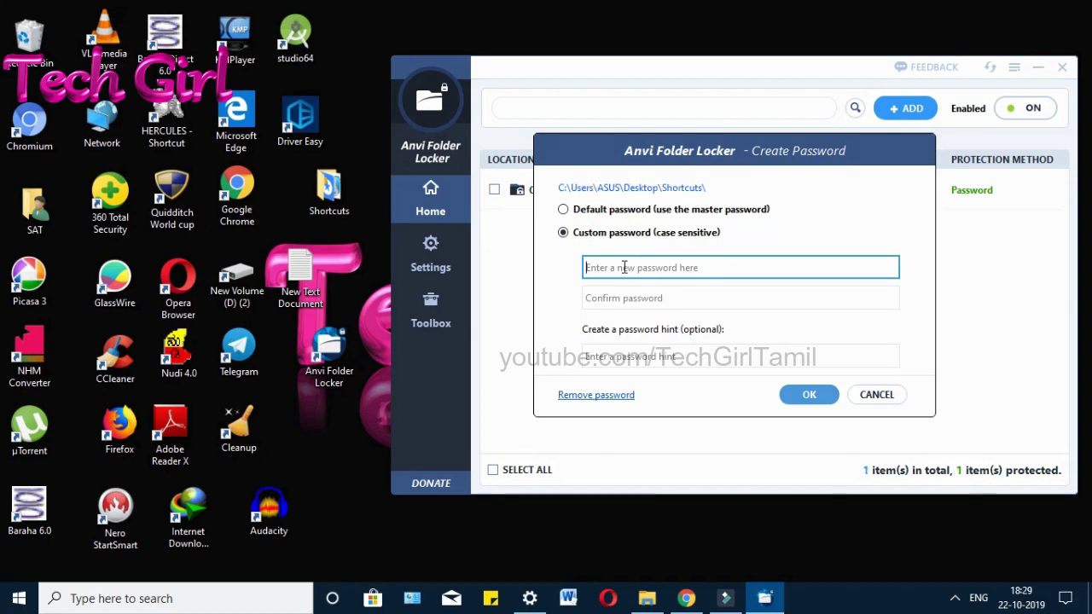
{"action": "type", "text": "123"}
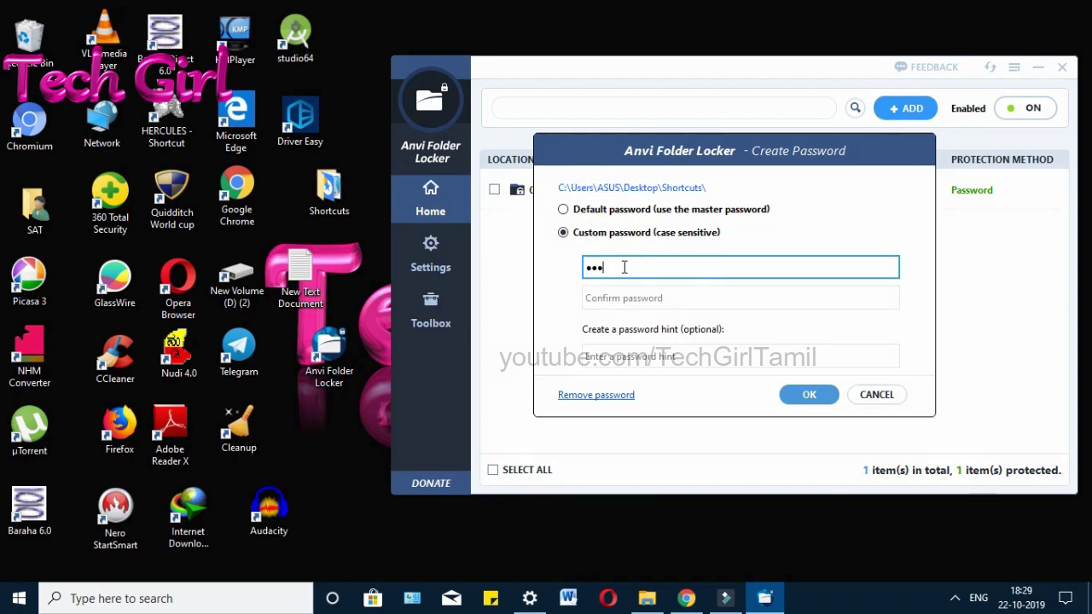
{"action": "type", "text": "4"}
{"action": "key", "text": "Tab"}
{"action": "type", "text": "1"}
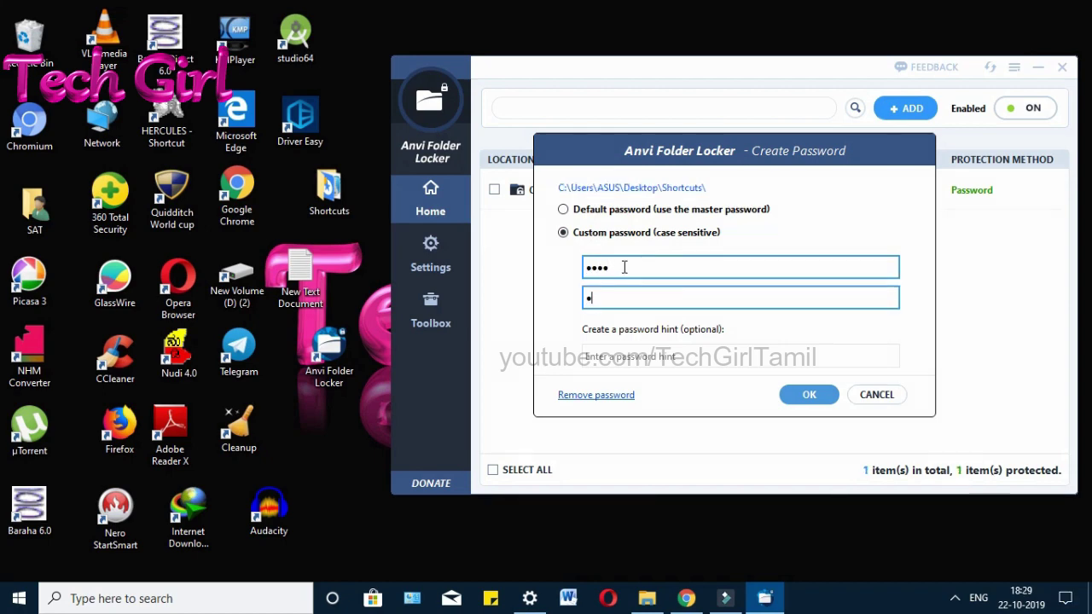
{"action": "type", "text": "234"}
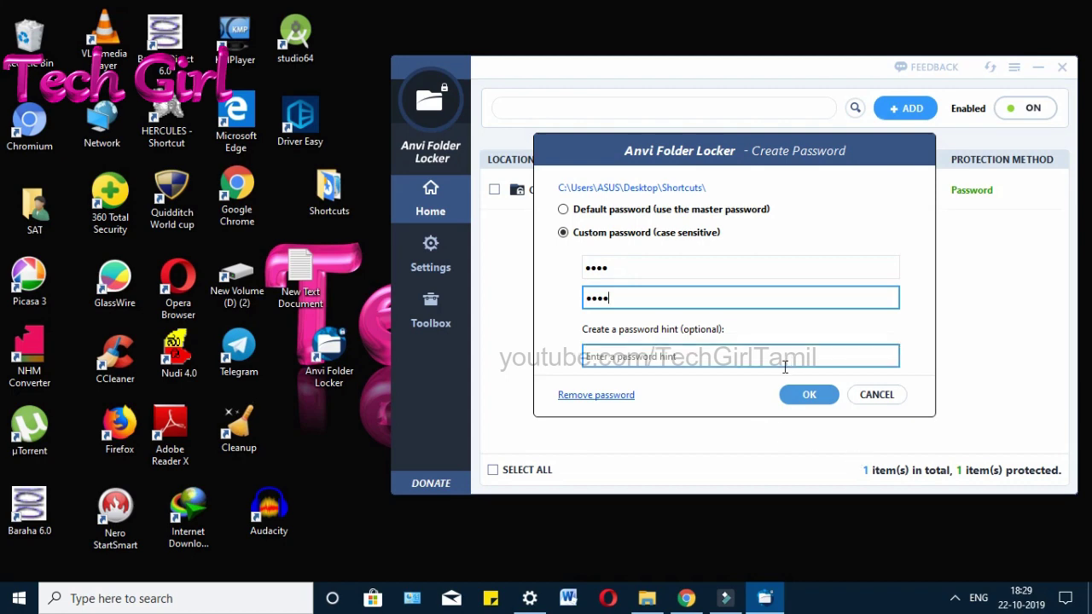
{"action": "left_click", "coordinate": [808, 394]}
{"action": "left_click", "coordinate": [1037, 68]}
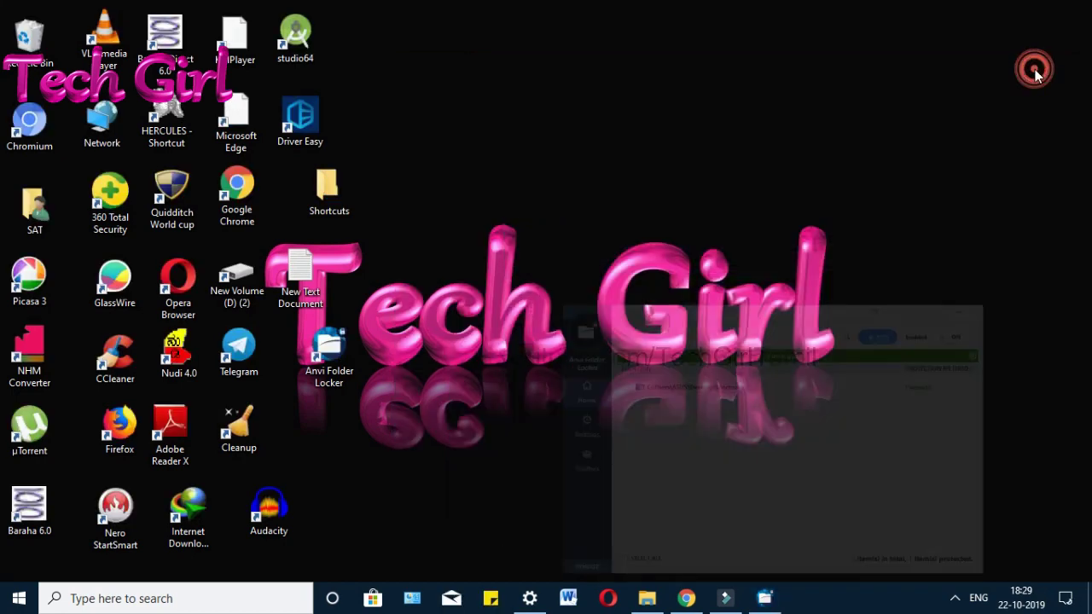